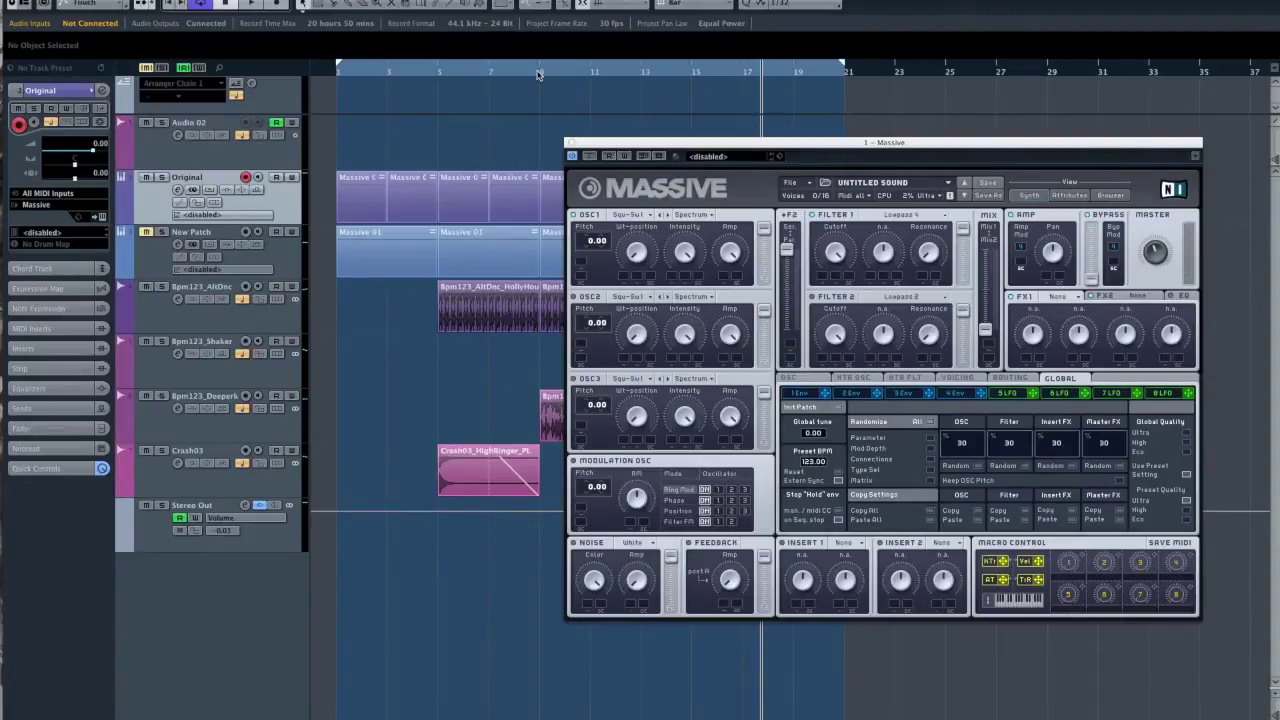
# Step: Mute the Original track, make New Patch the played track, and lower envelope 4's sustain
pyautogui.click(538, 75)
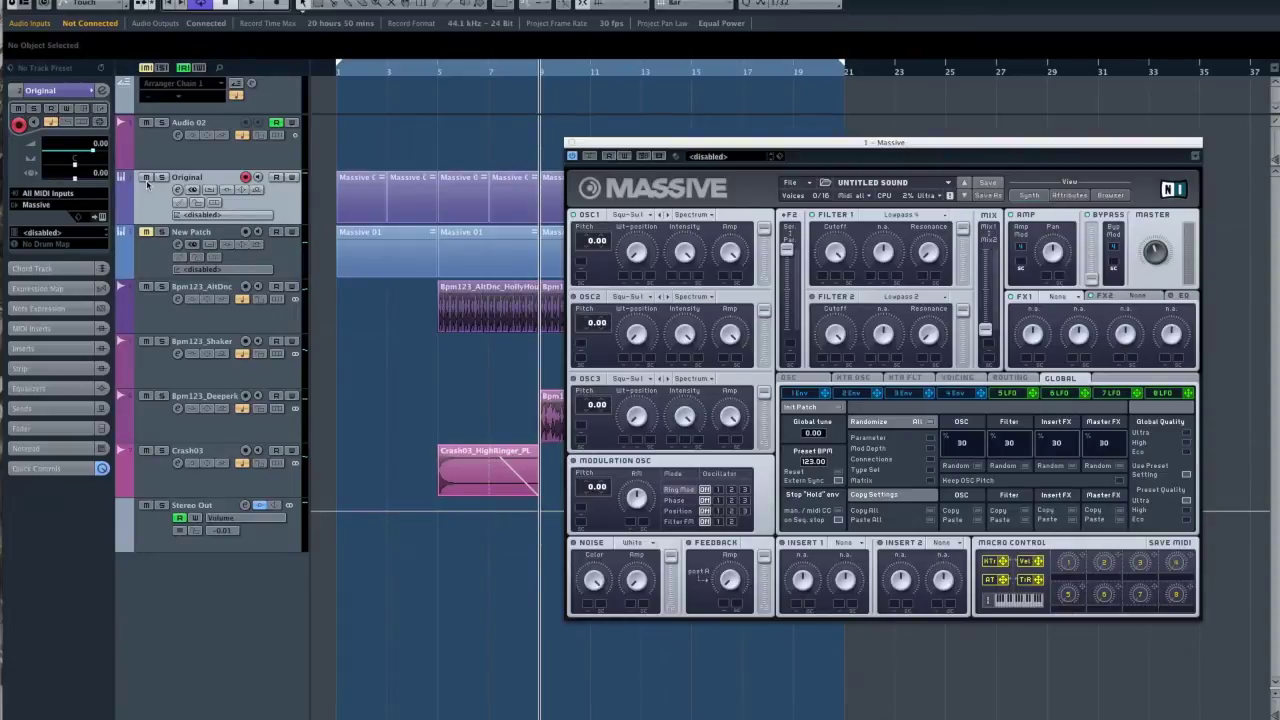
pyautogui.click(146, 177)
pyautogui.click(144, 242)
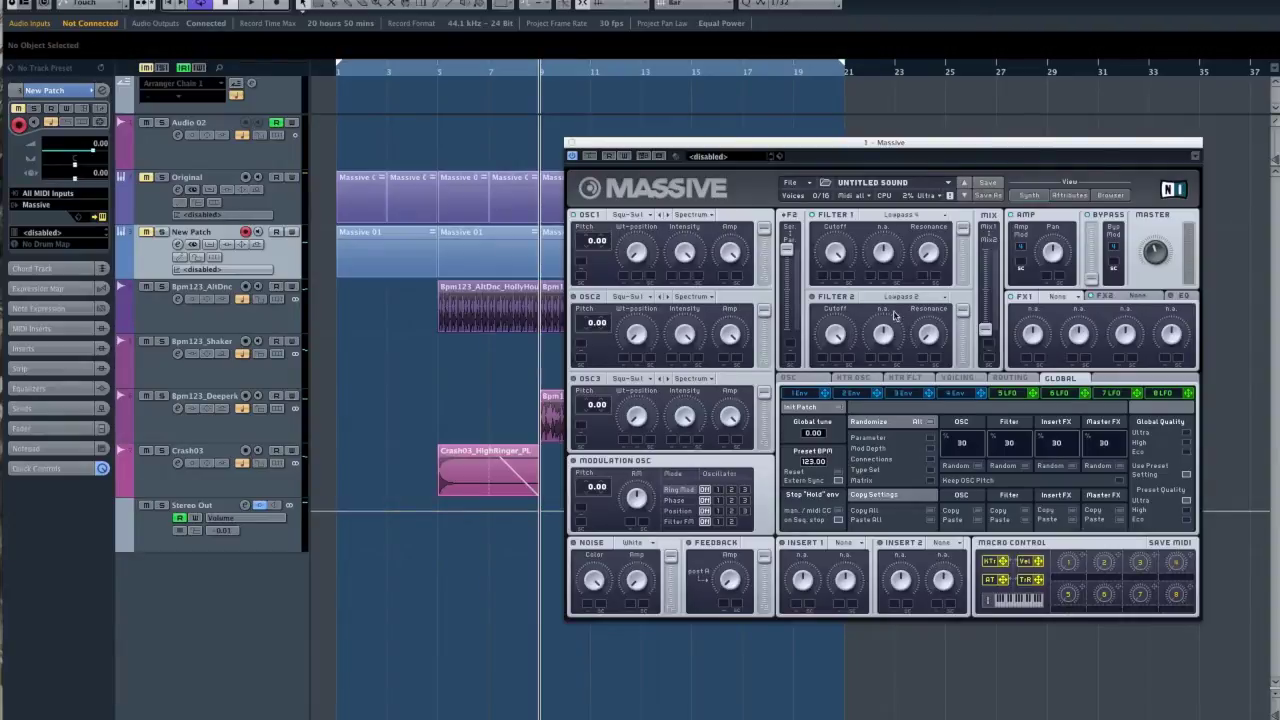
pyautogui.click(956, 395)
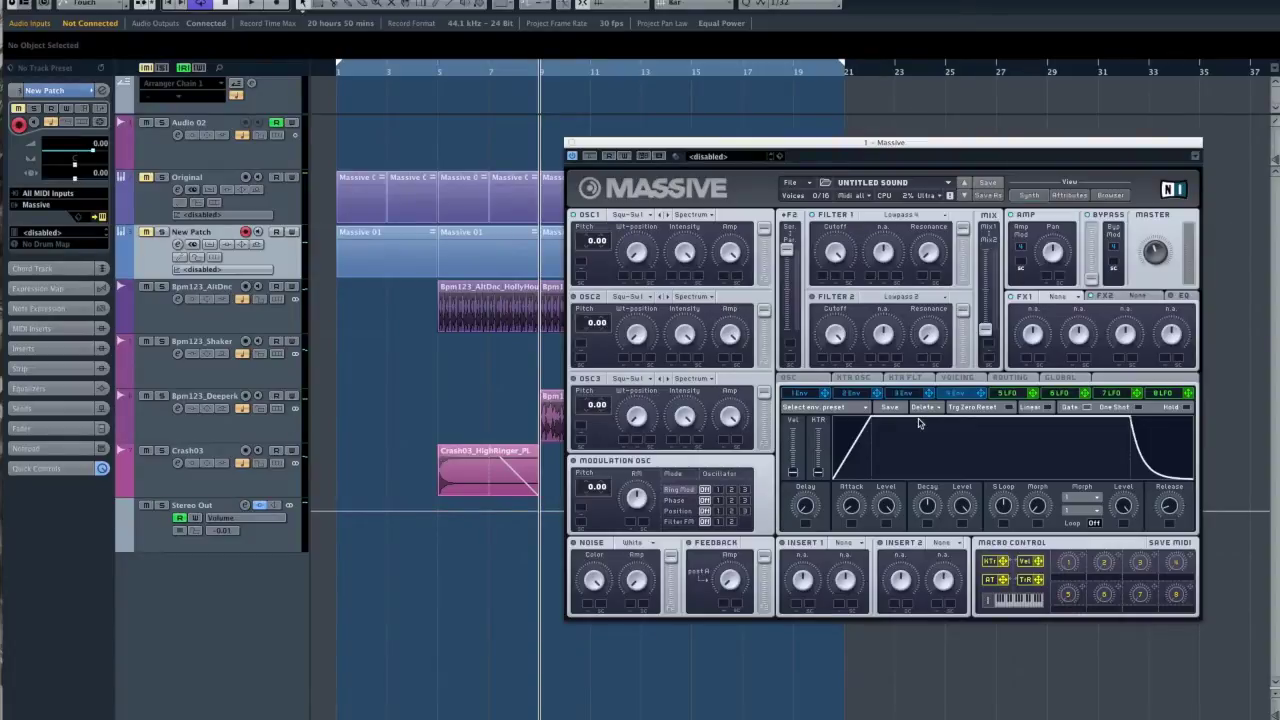
pyautogui.moveTo(961, 507); pyautogui.dragTo(955, 477)
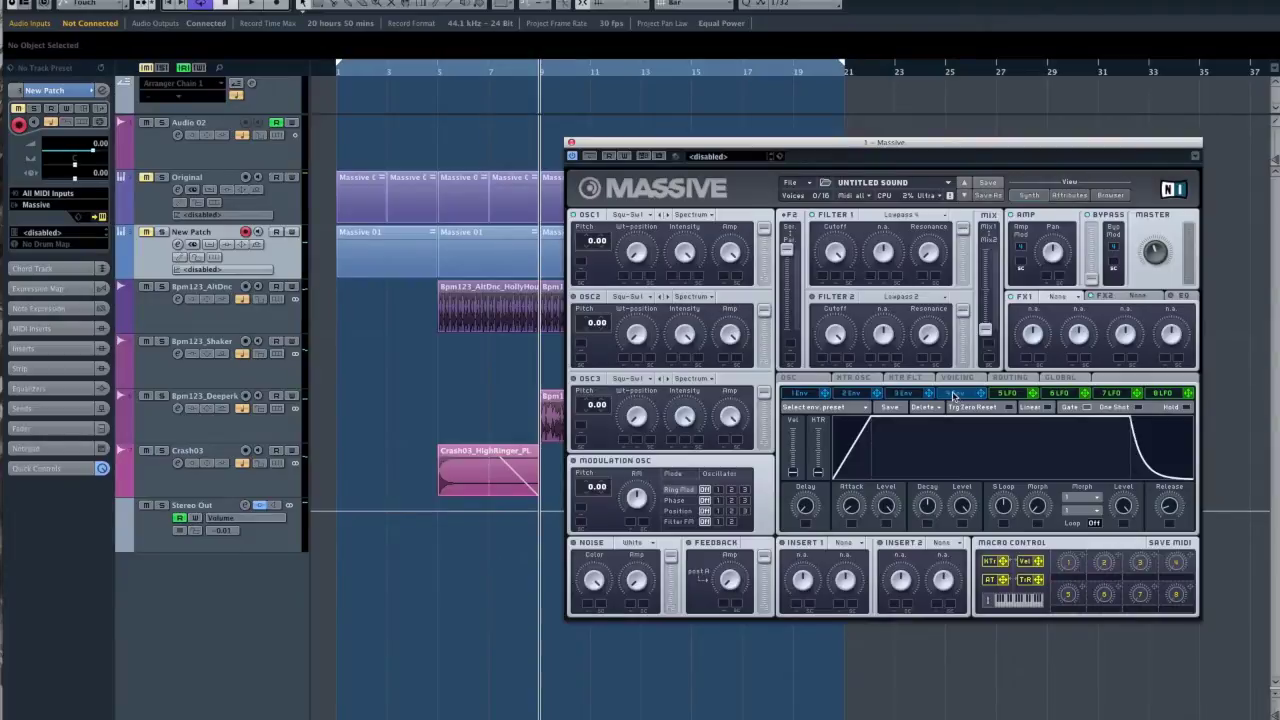
# Step: Turn the eighth LFO slot into a Stepper running at a 1/8 rate
pyautogui.click(1162, 394)
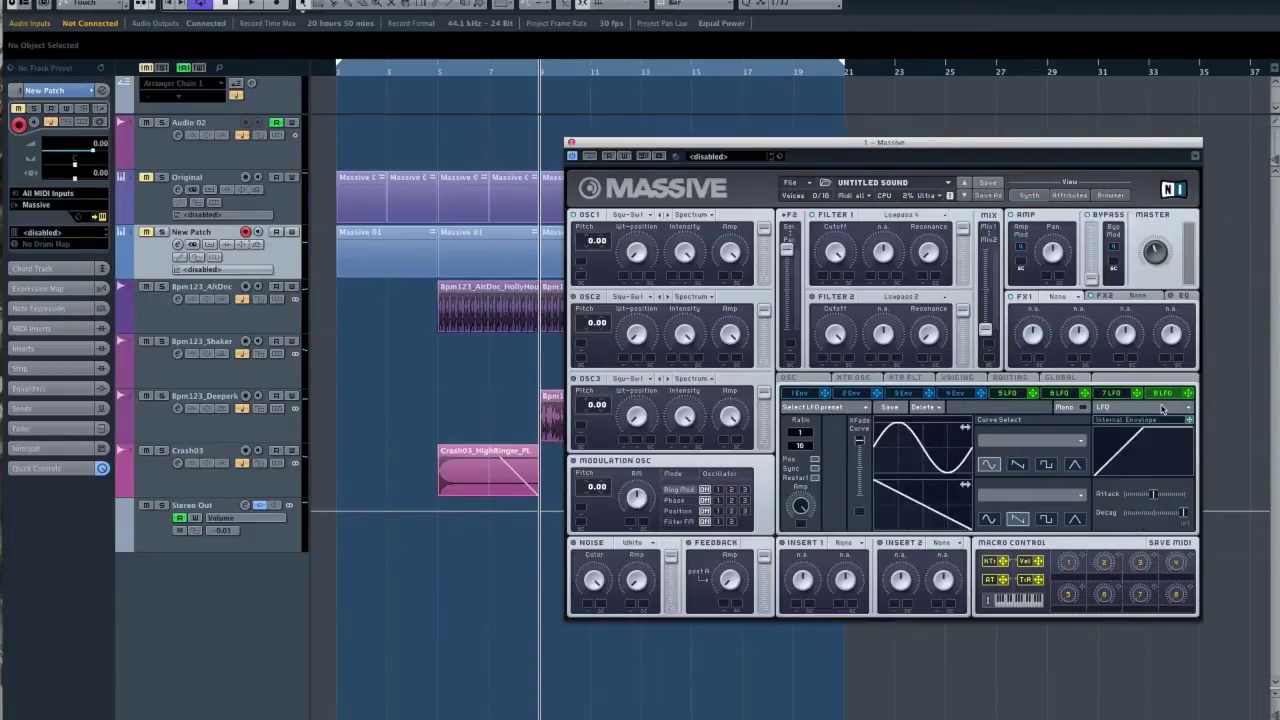
pyautogui.click(1162, 408)
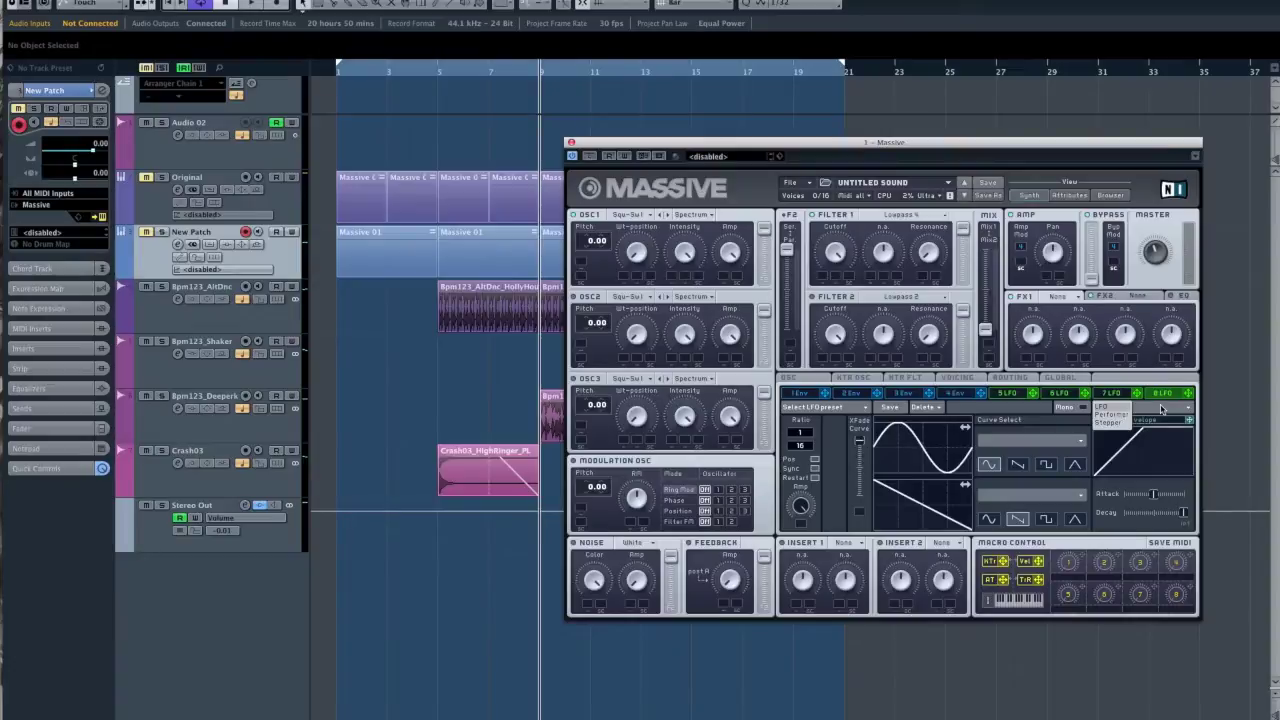
pyautogui.click(1112, 425)
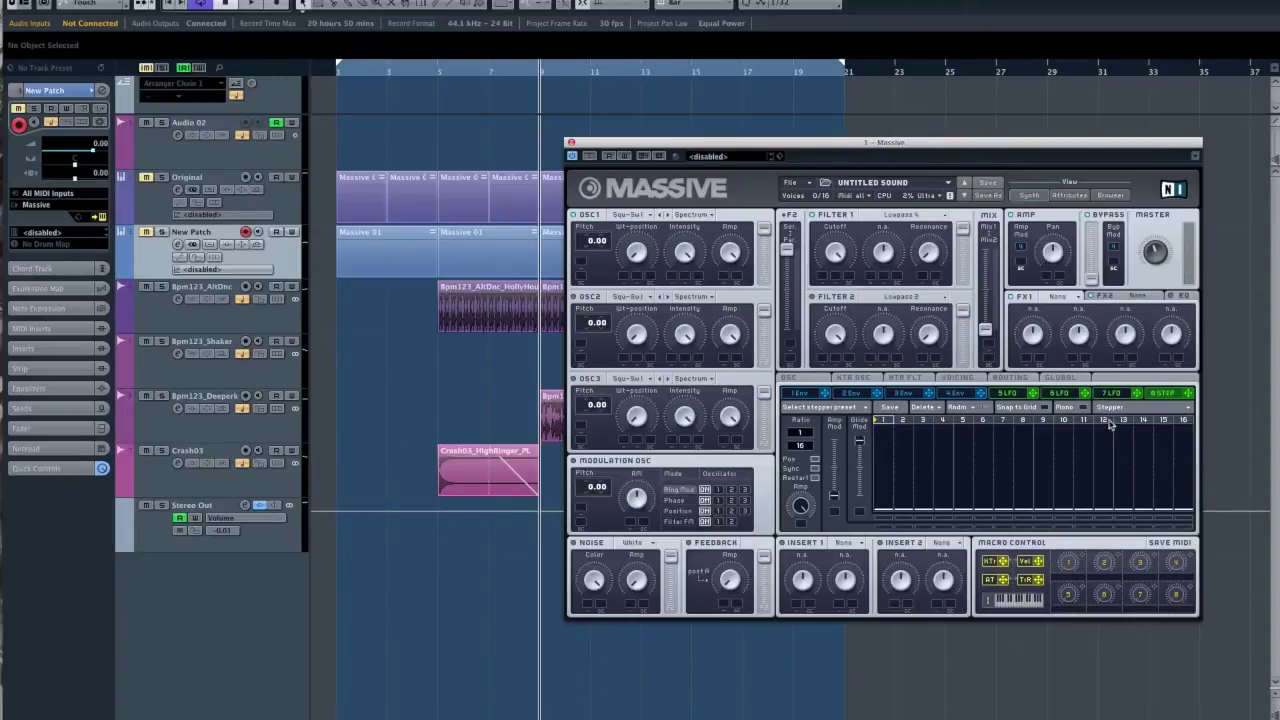
pyautogui.moveTo(800, 446); pyautogui.dragTo(806, 464)
# Step: Draw raised stepper values on steps 2, 4 (about 8.00), 6 and 8
pyautogui.click(905, 492)
pyautogui.moveTo(905, 494)
pyautogui.mouseDown()
pyautogui.moveTo(906, 472)
pyautogui.moveTo(924, 465)
pyautogui.mouseUp()
pyautogui.moveTo(952, 478); pyautogui.dragTo(952, 440)
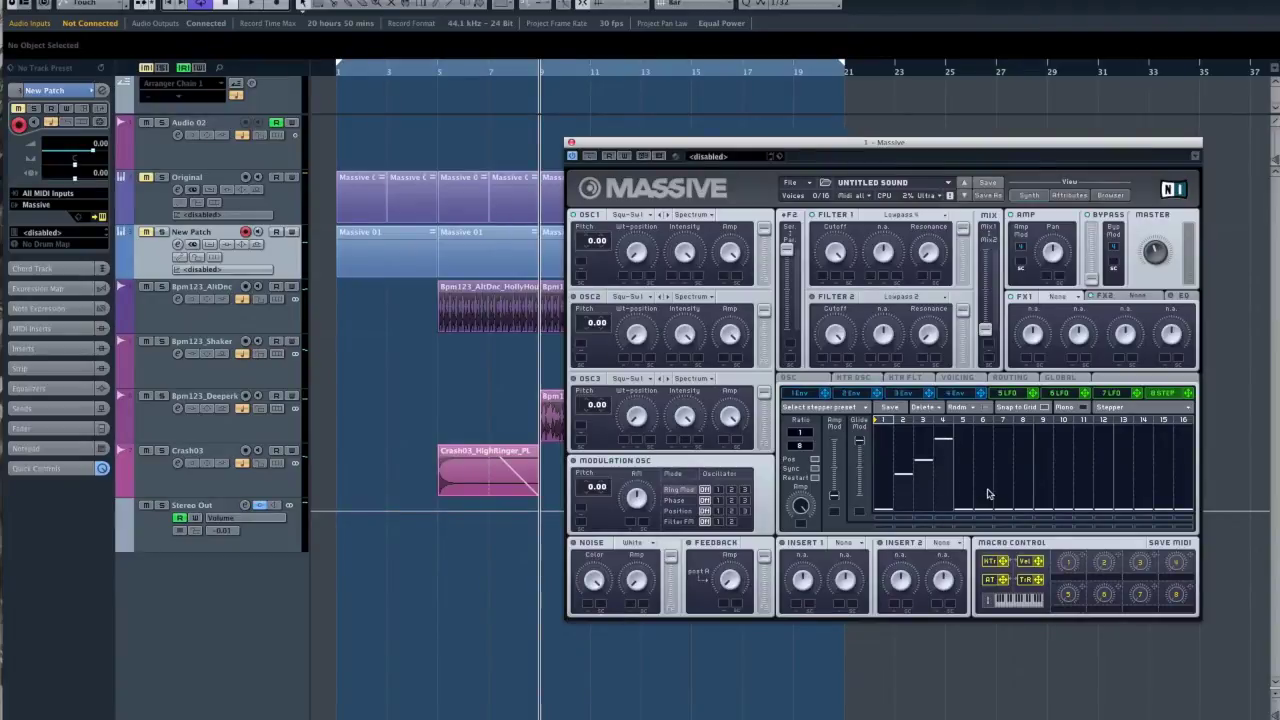
pyautogui.moveTo(985, 494); pyautogui.dragTo(995, 408)
pyautogui.click(1022, 440)
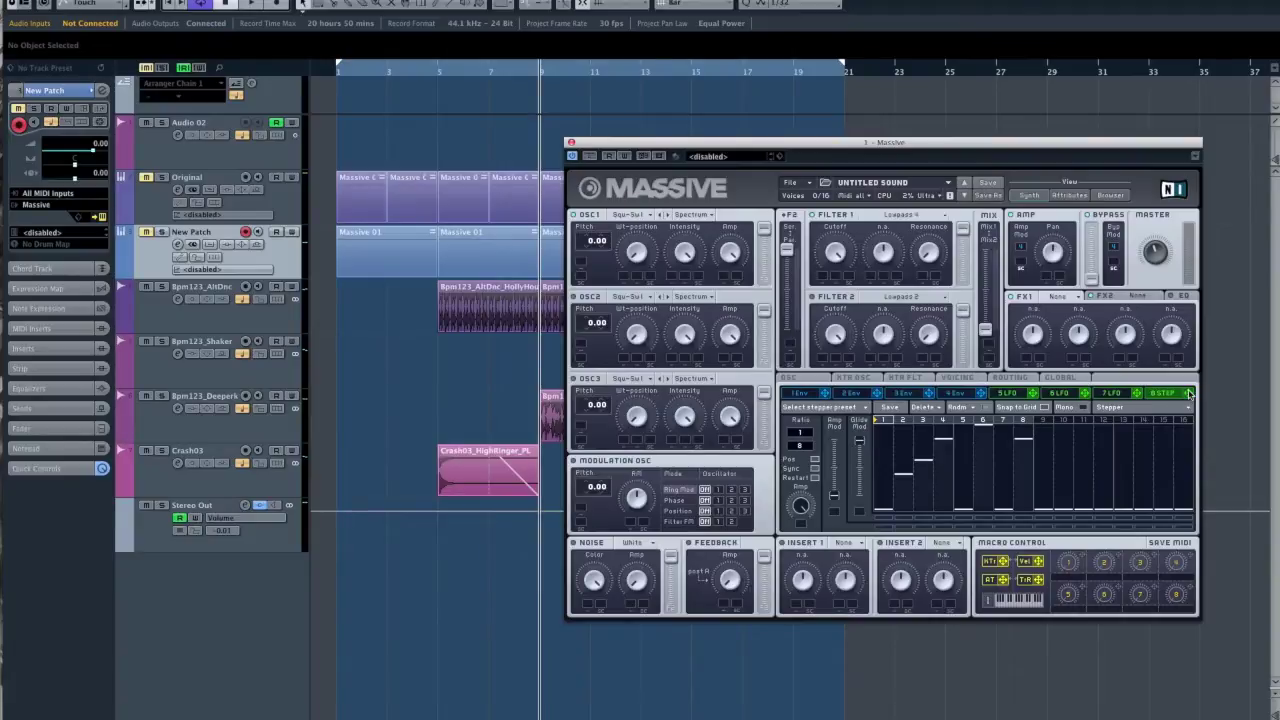
# Step: Route the stepper to the pitch of oscillators 1, 2 and 3 at depth 12.00
pyautogui.moveTo(1188, 395); pyautogui.dragTo(856, 356)
pyautogui.moveTo(591, 276); pyautogui.dragTo(599, 259)
pyautogui.moveTo(1193, 393); pyautogui.dragTo(581, 359)
pyautogui.moveTo(1193, 396); pyautogui.dragTo(581, 440)
pyautogui.moveTo(601, 358); pyautogui.dragTo(602, 343)
pyautogui.moveTo(601, 438); pyautogui.dragTo(601, 424)
# Step: Tune oscillator 2 up 7 semitones and oscillator 1 up 12.00
pyautogui.moveTo(598, 333); pyautogui.dragTo(592, 307)
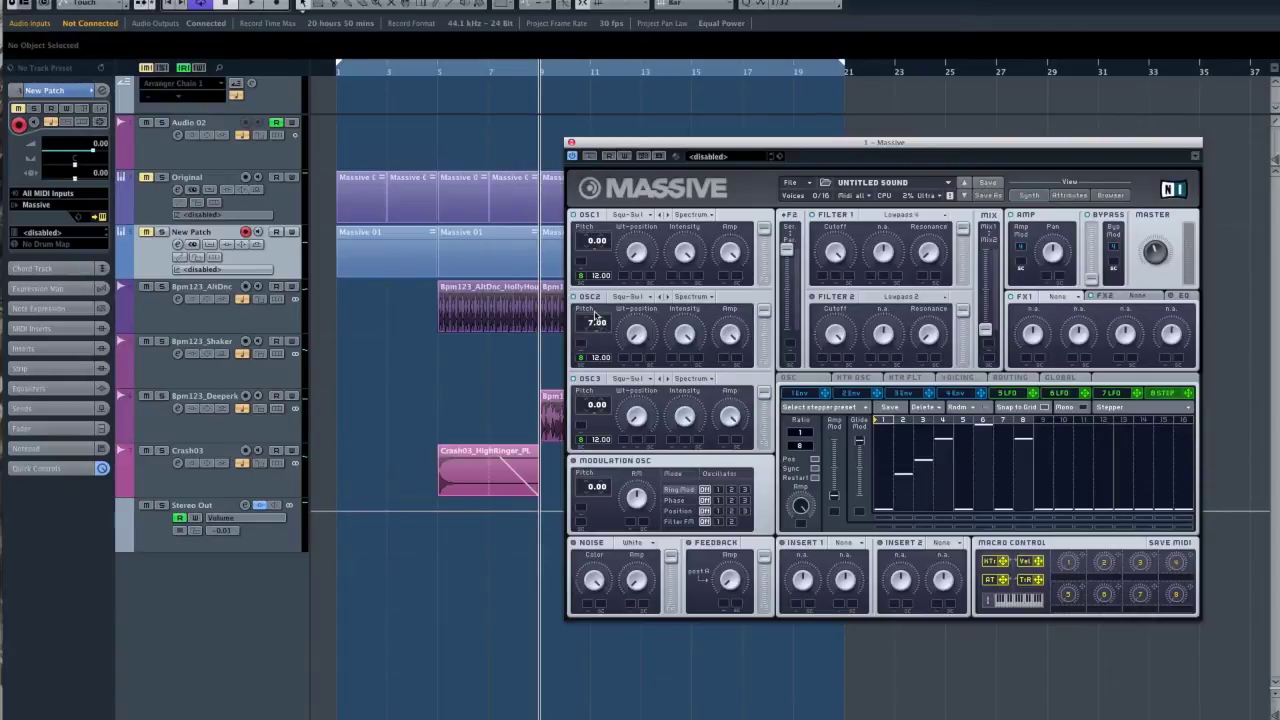
pyautogui.moveTo(590, 240); pyautogui.dragTo(597, 226)
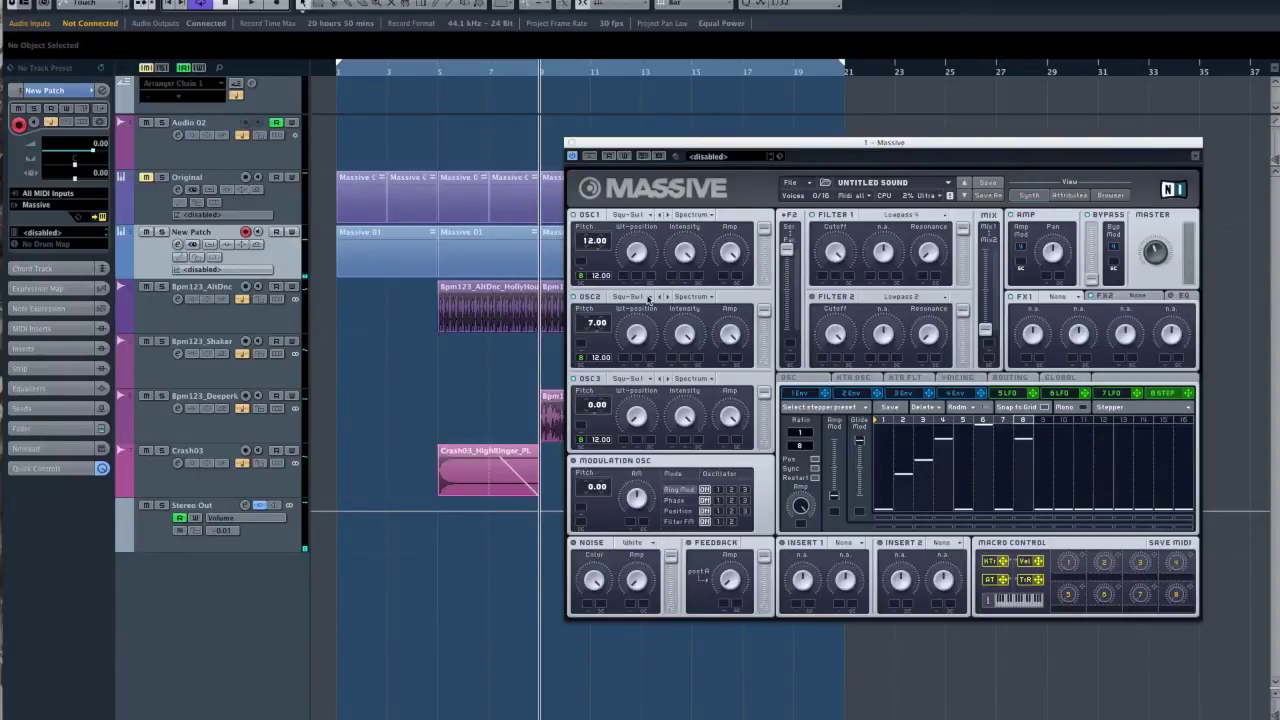
pyautogui.click(645, 216)
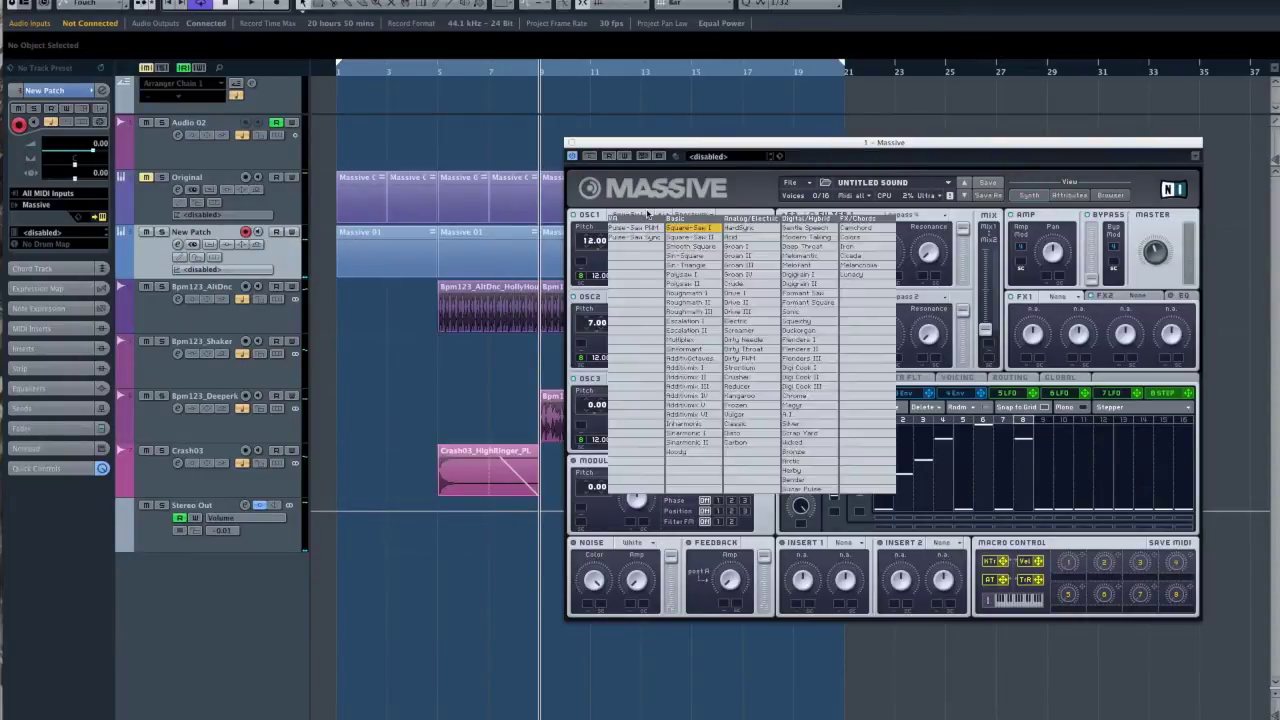
# Step: Load the Drive I wavetable on oscillator 1 and Additivix II on oscillator 2
pyautogui.click(745, 297)
pyautogui.click(645, 298)
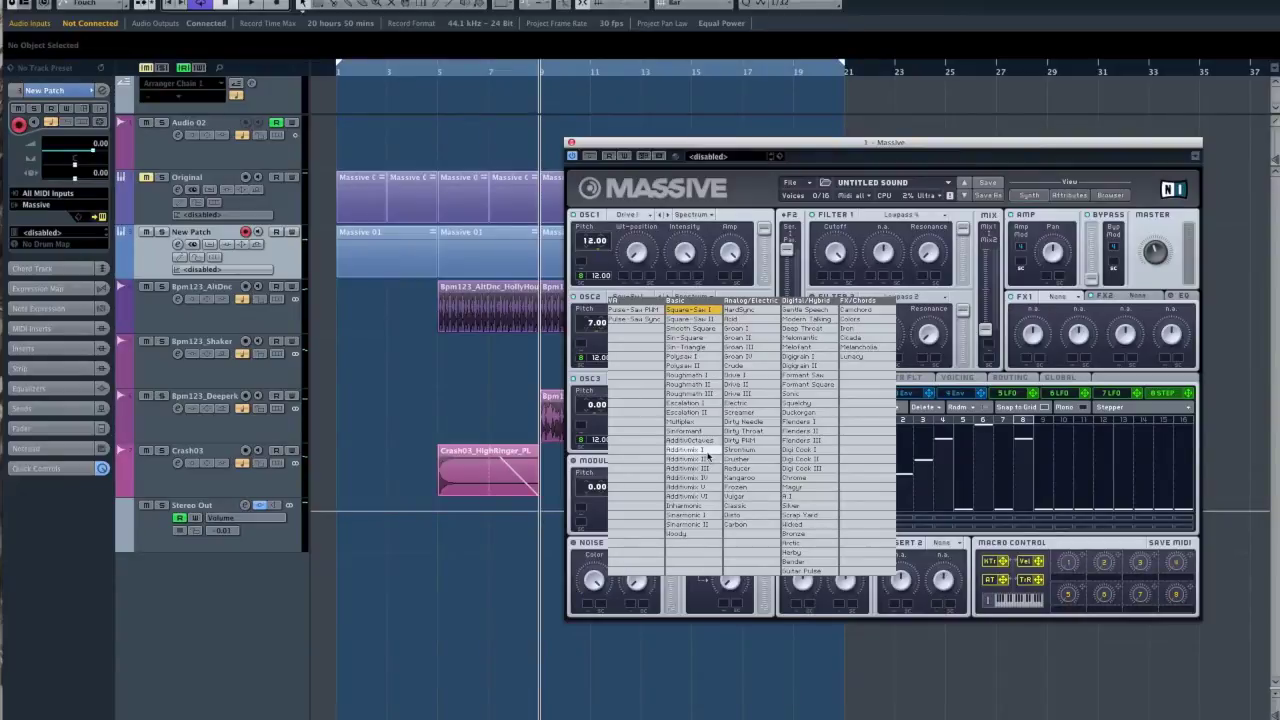
pyautogui.click(708, 459)
pyautogui.click(645, 300)
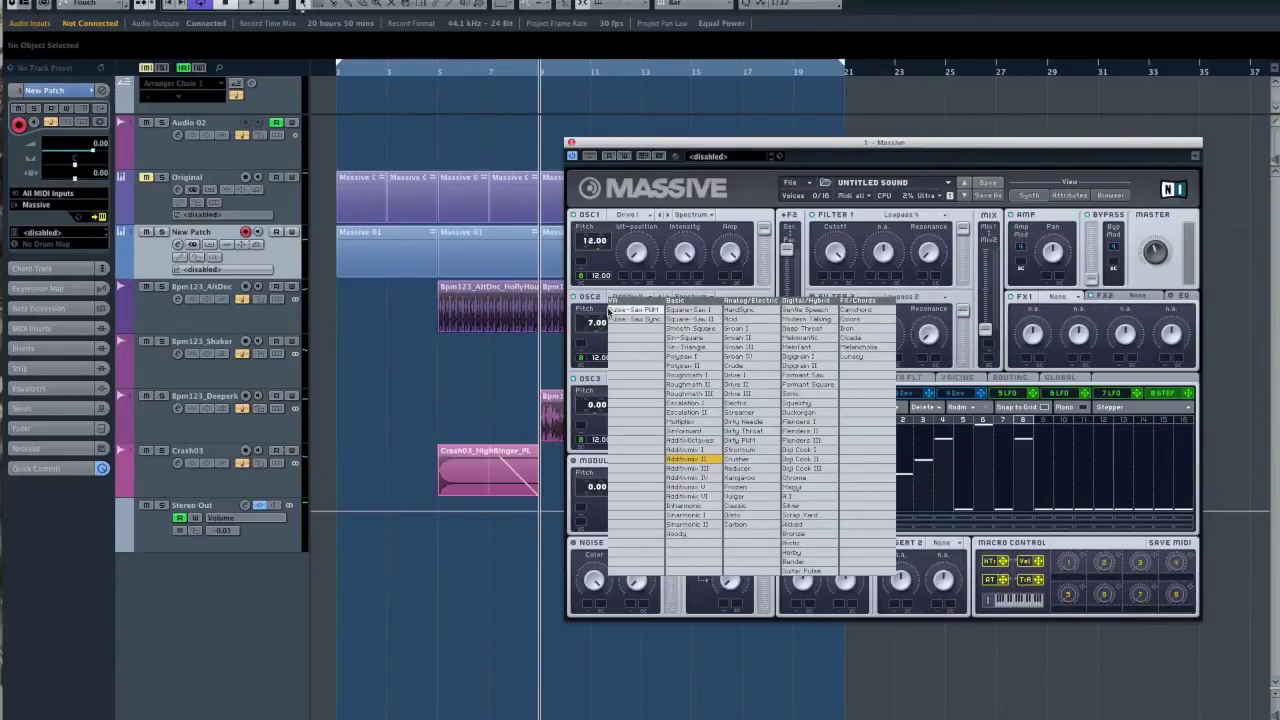
pyautogui.click(647, 300)
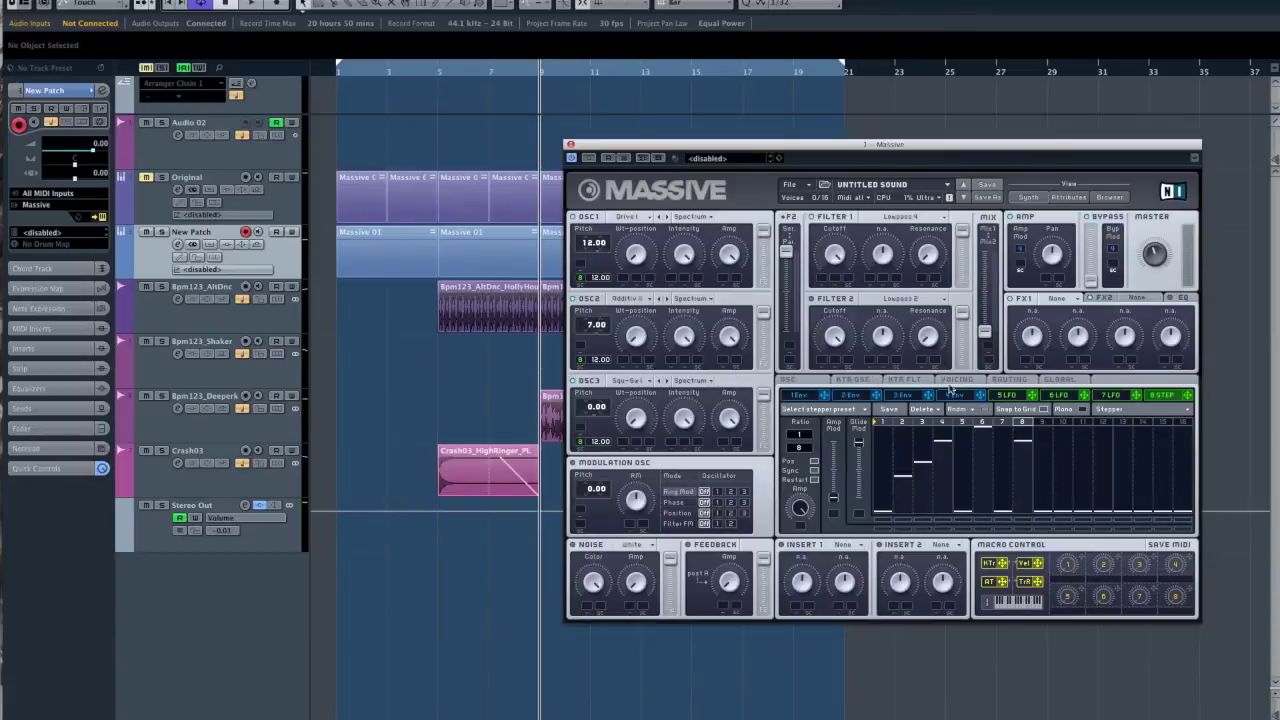
# Step: Give LFO 5 the Chinese Roof curve and scroll its ratio to 2/1
pyautogui.click(1000, 397)
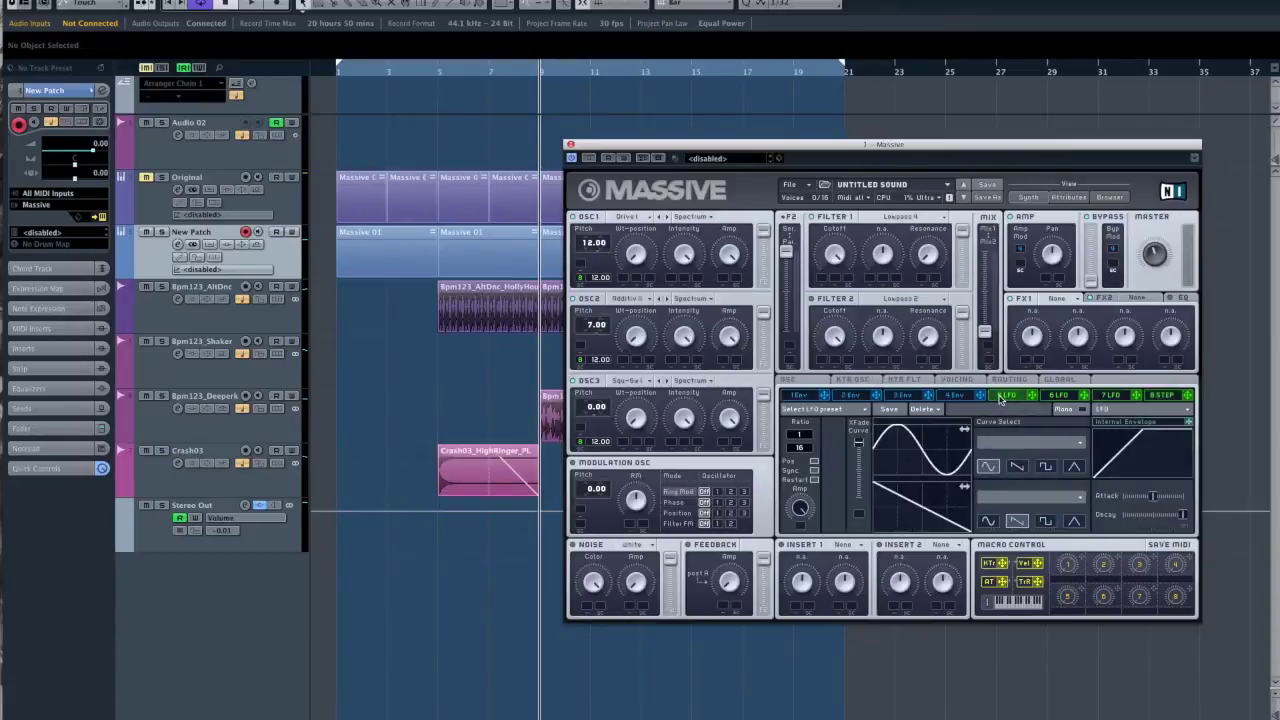
pyautogui.click(1000, 444)
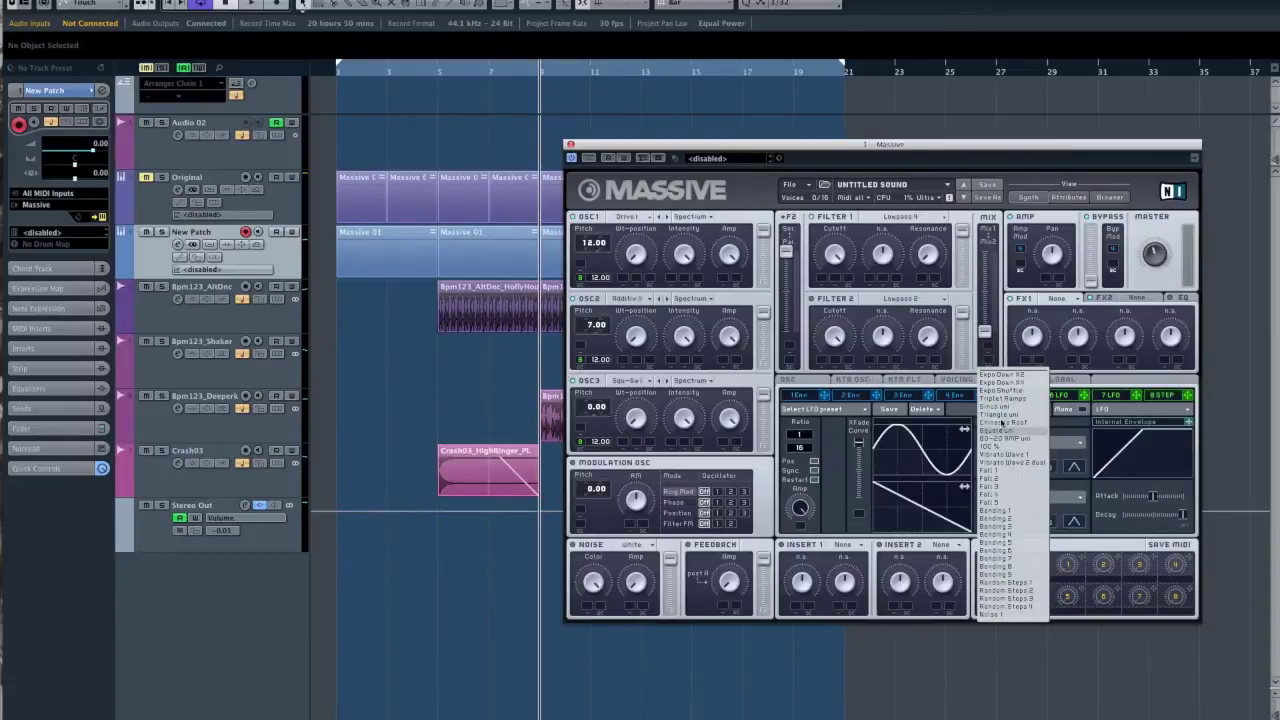
pyautogui.click(1019, 424)
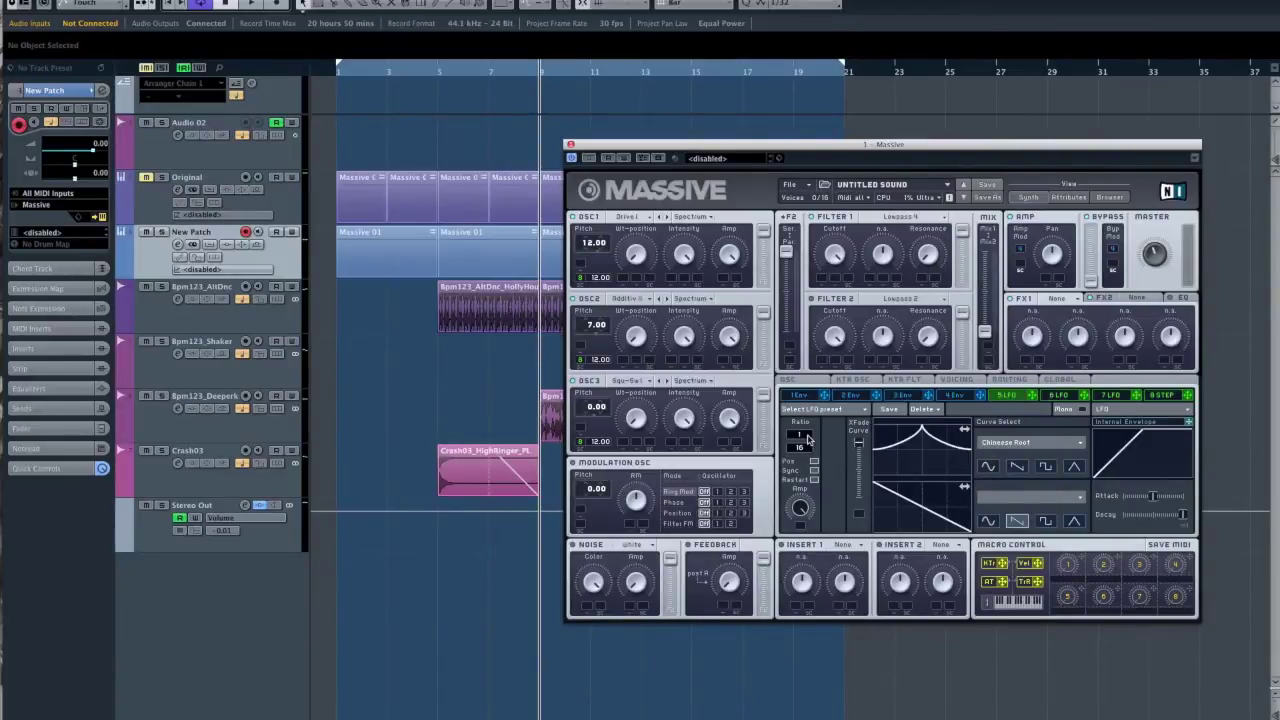
pyautogui.scroll(1, 809, 437)
pyautogui.scroll(-1, 806, 452)
pyautogui.scroll(-2, 806, 452)
pyautogui.scroll(-1, 811, 445)
# Step: Try a Triangle curve on LFO 5, then restore the Chinese Roof curve
pyautogui.click(1005, 442)
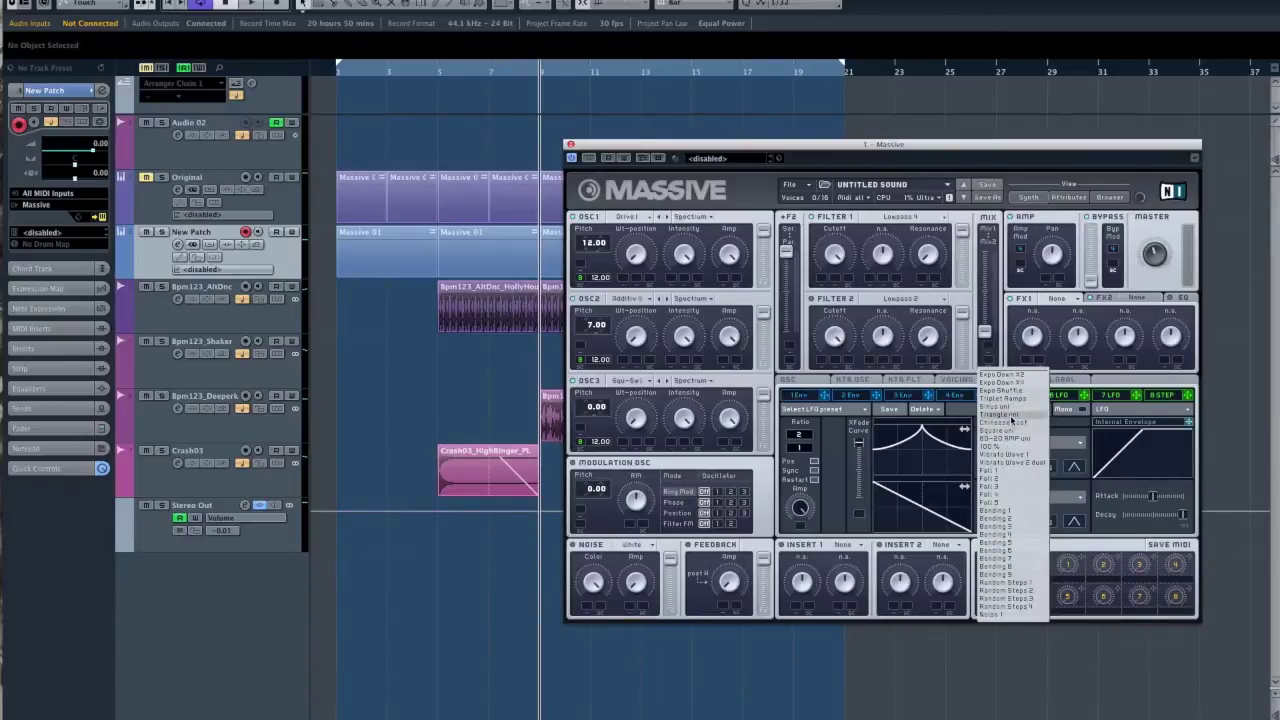
pyautogui.click(1012, 415)
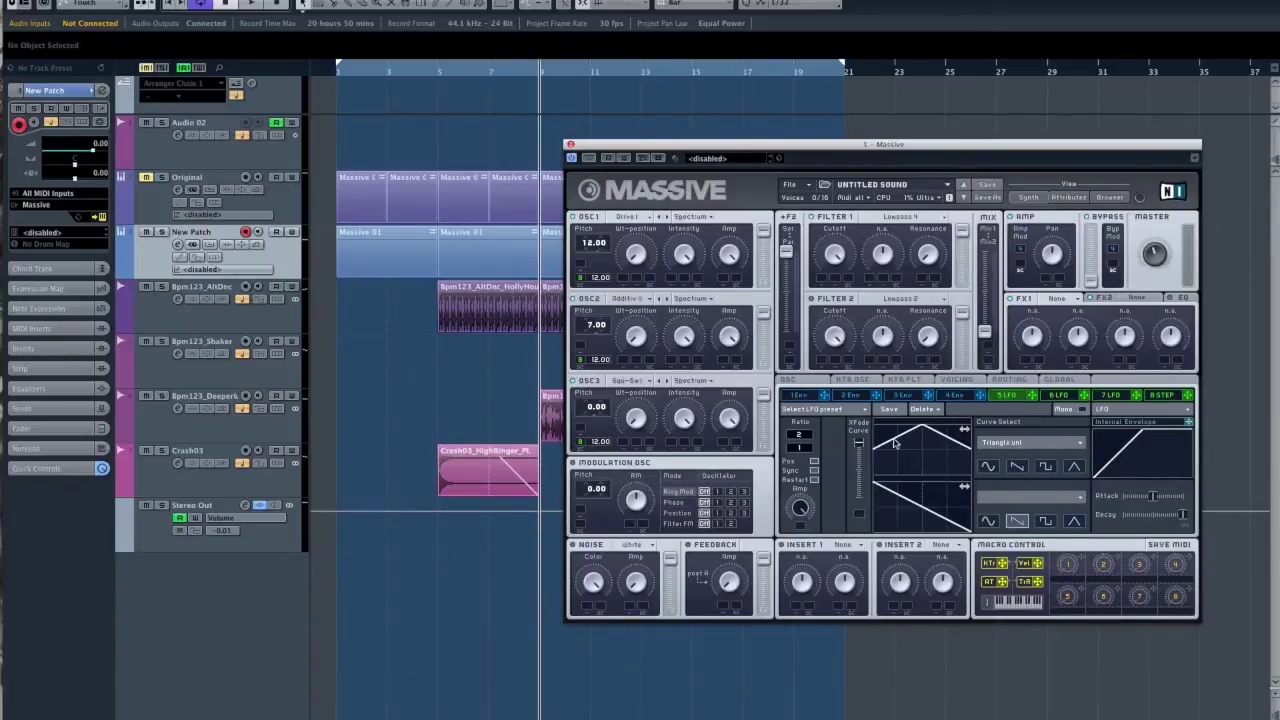
pyautogui.click(997, 446)
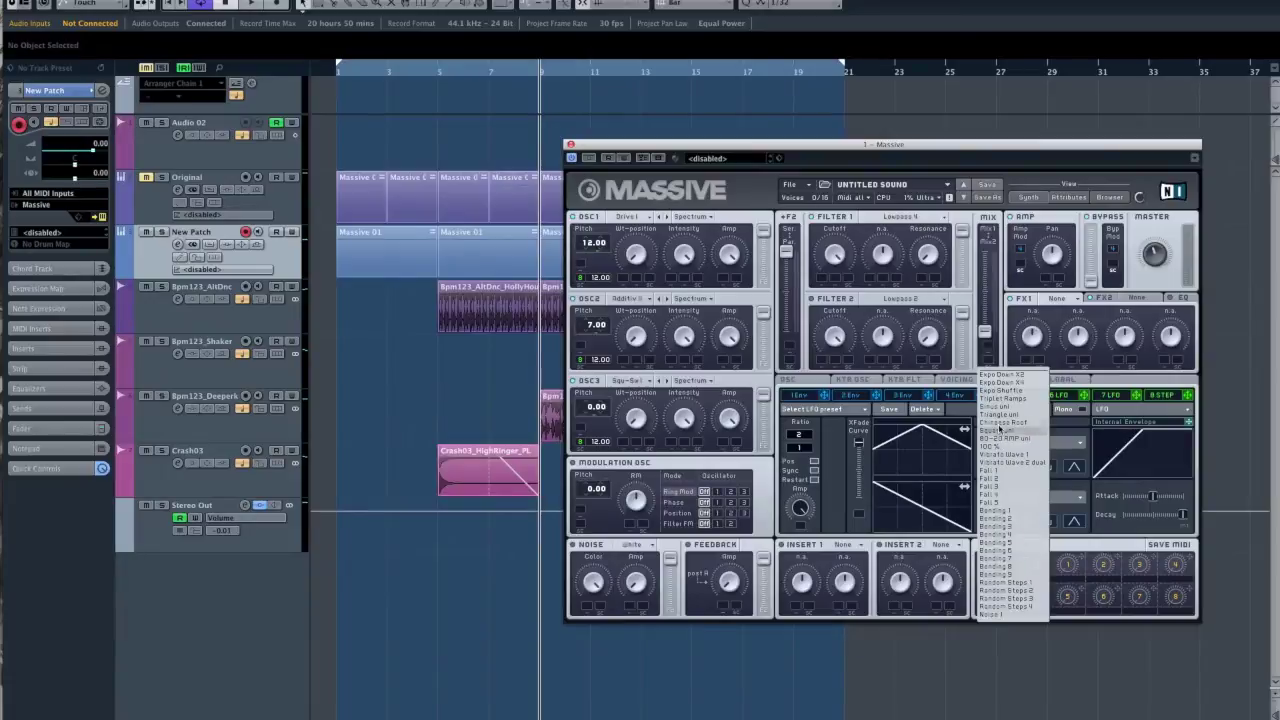
pyautogui.click(1003, 422)
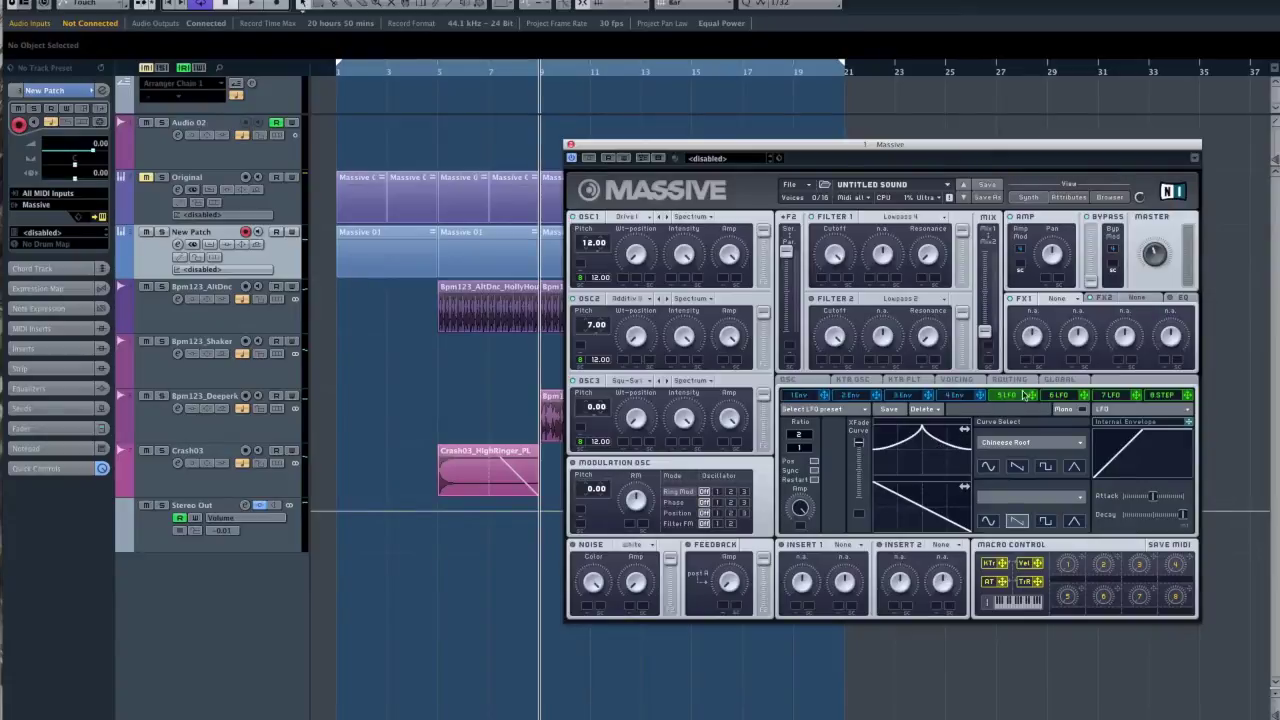
# Step: Route LFO 5 to oscillator 1 and 3 wavetable position and oscillator 2 intensity, with depth
pyautogui.moveTo(1032, 398); pyautogui.dragTo(641, 117)
pyautogui.moveTo(823, 387); pyautogui.dragTo(684, 360)
pyautogui.moveTo(684, 343); pyautogui.dragTo(684, 330)
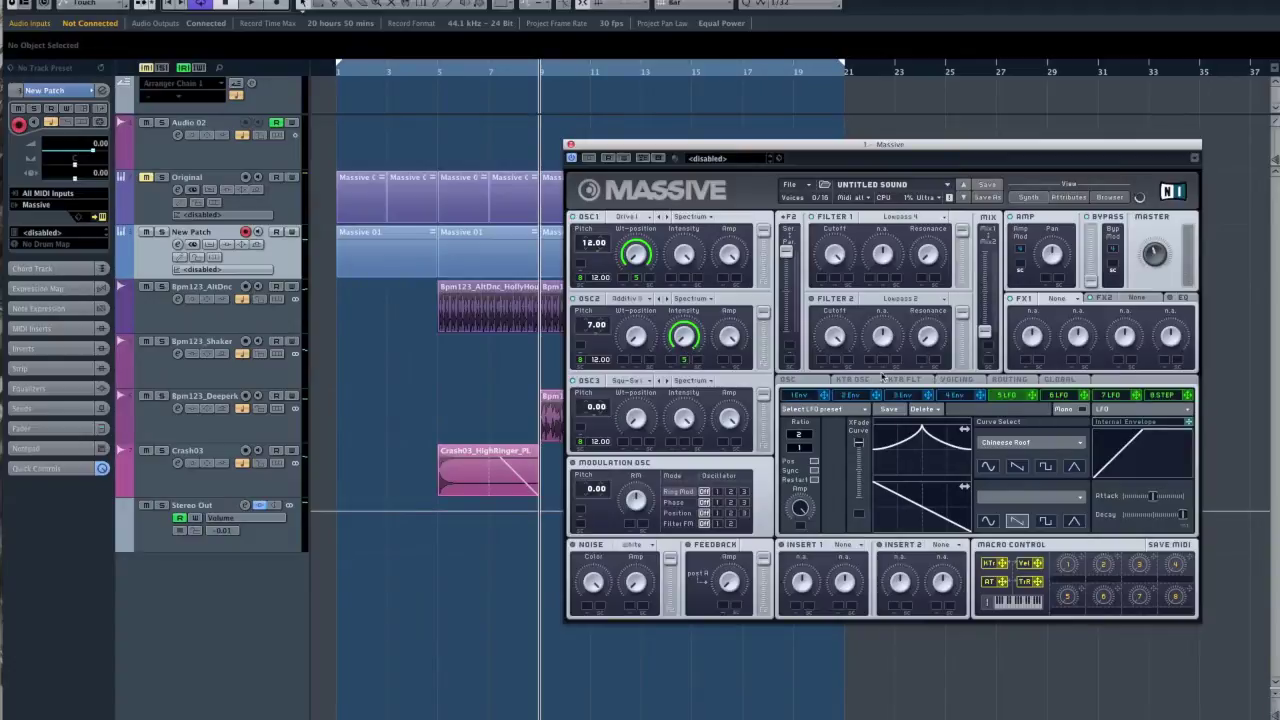
pyautogui.moveTo(988, 396); pyautogui.dragTo(637, 442)
# Step: Raise the filter Mix, keep Filter 1 as Lowpass 4, and route LFO 5 to its cutoff
pyautogui.moveTo(985, 341)
pyautogui.mouseDown()
pyautogui.moveTo(986, 308)
pyautogui.moveTo(986, 327)
pyautogui.mouseUp()
pyautogui.click(889, 222)
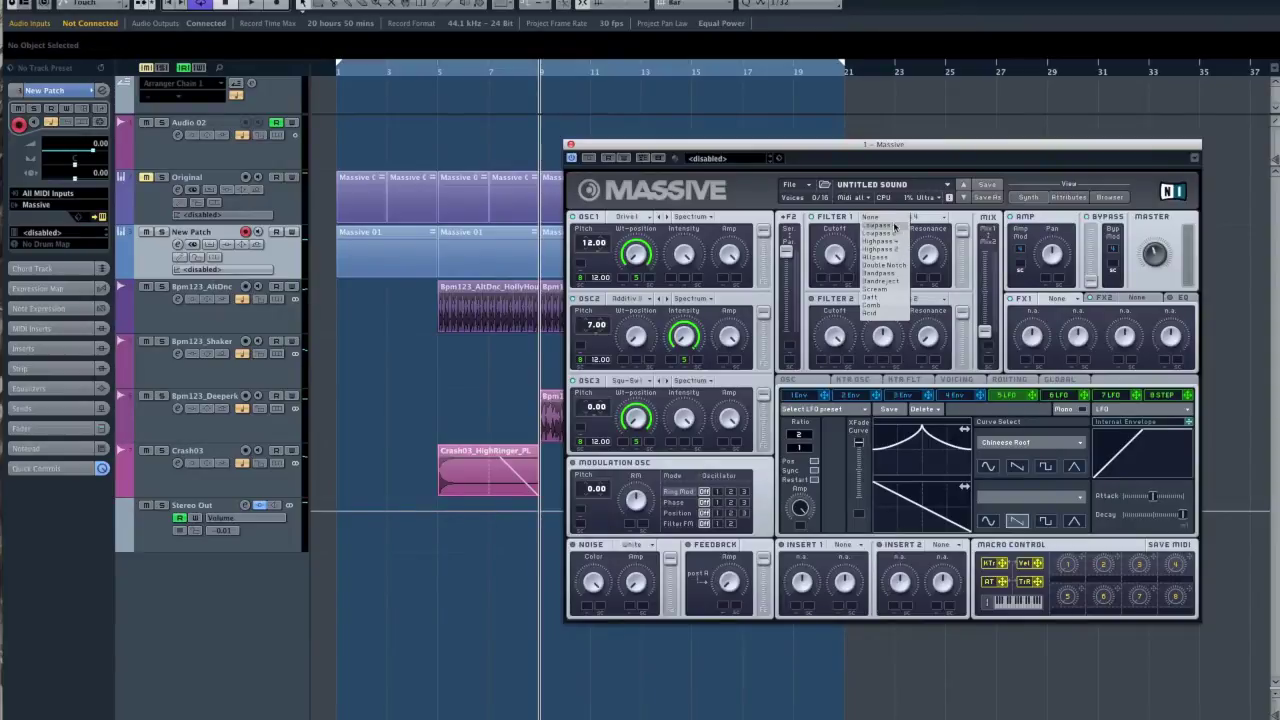
pyautogui.click(896, 225)
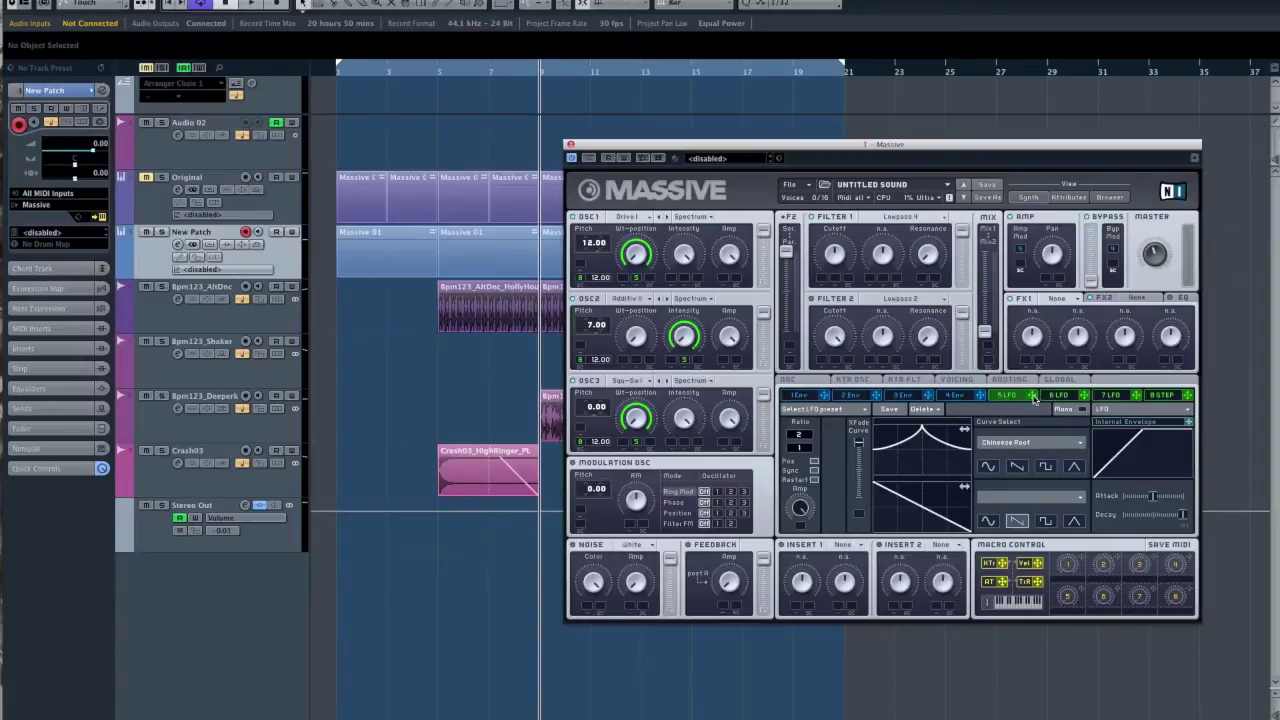
pyautogui.moveTo(1032, 401); pyautogui.dragTo(851, 281)
# Step: Load Delay Synced in FX2, shorten the left delay time, and let LFO 5 sweep its feedback
pyautogui.click(1142, 299)
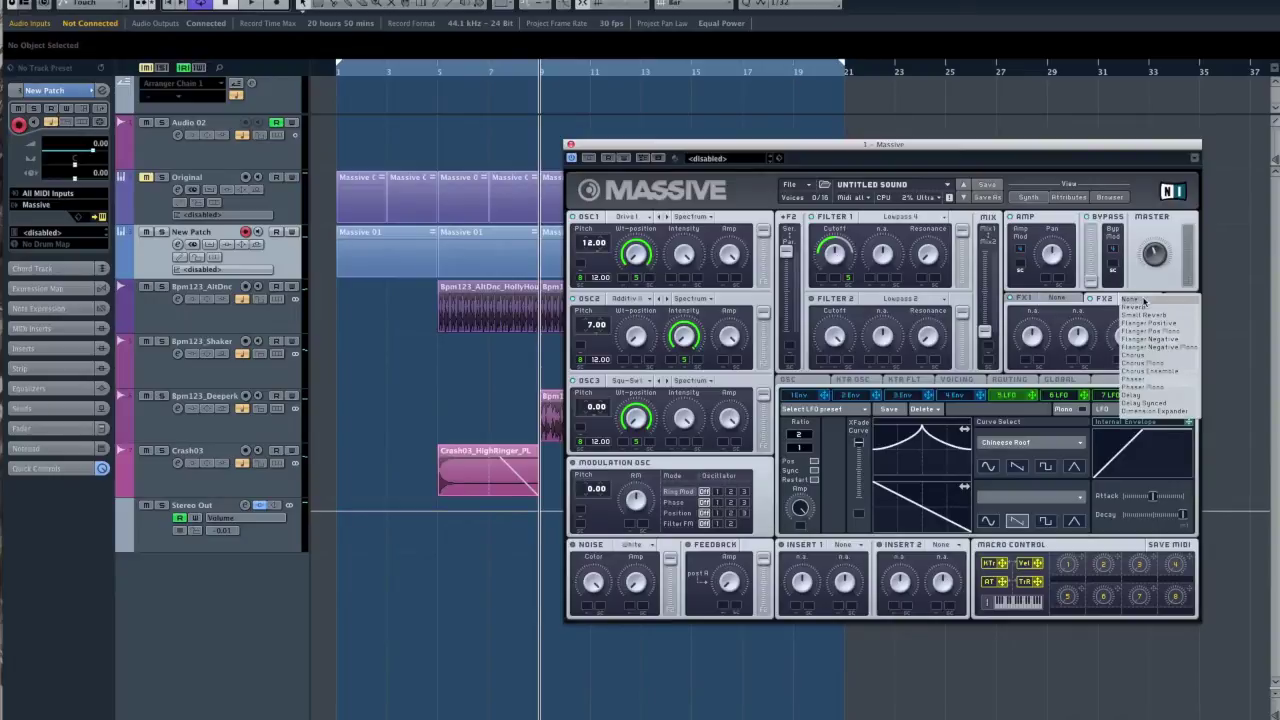
pyautogui.click(1146, 403)
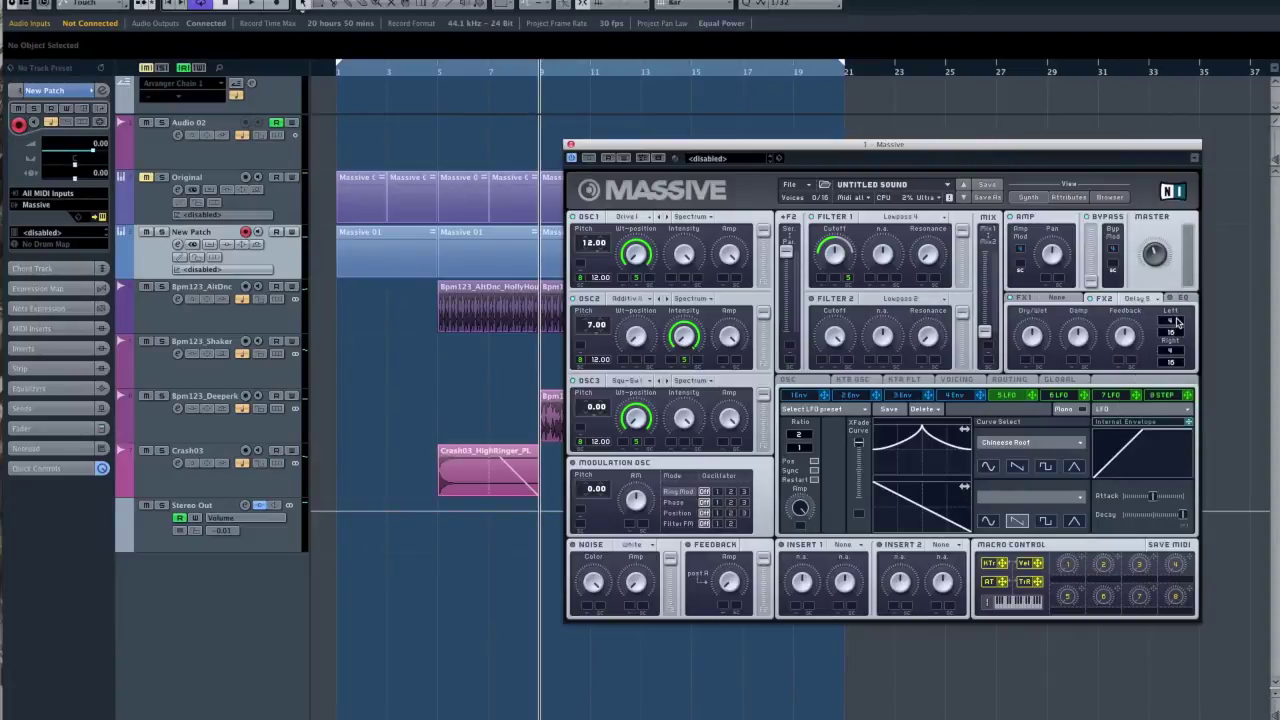
pyautogui.moveTo(1178, 320); pyautogui.dragTo(1175, 377)
pyautogui.moveTo(1031, 397); pyautogui.dragTo(1129, 353)
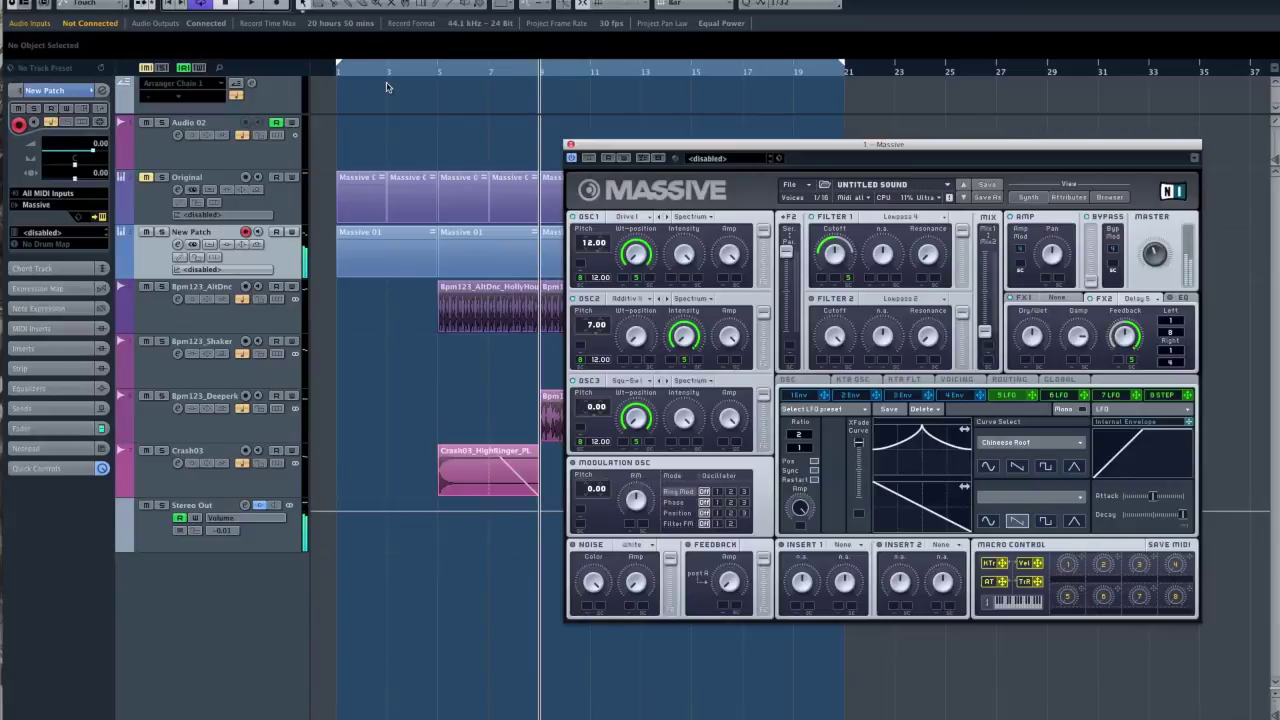
# Step: Play the project from the loop start to hear the new patch
pyautogui.click(336, 74)
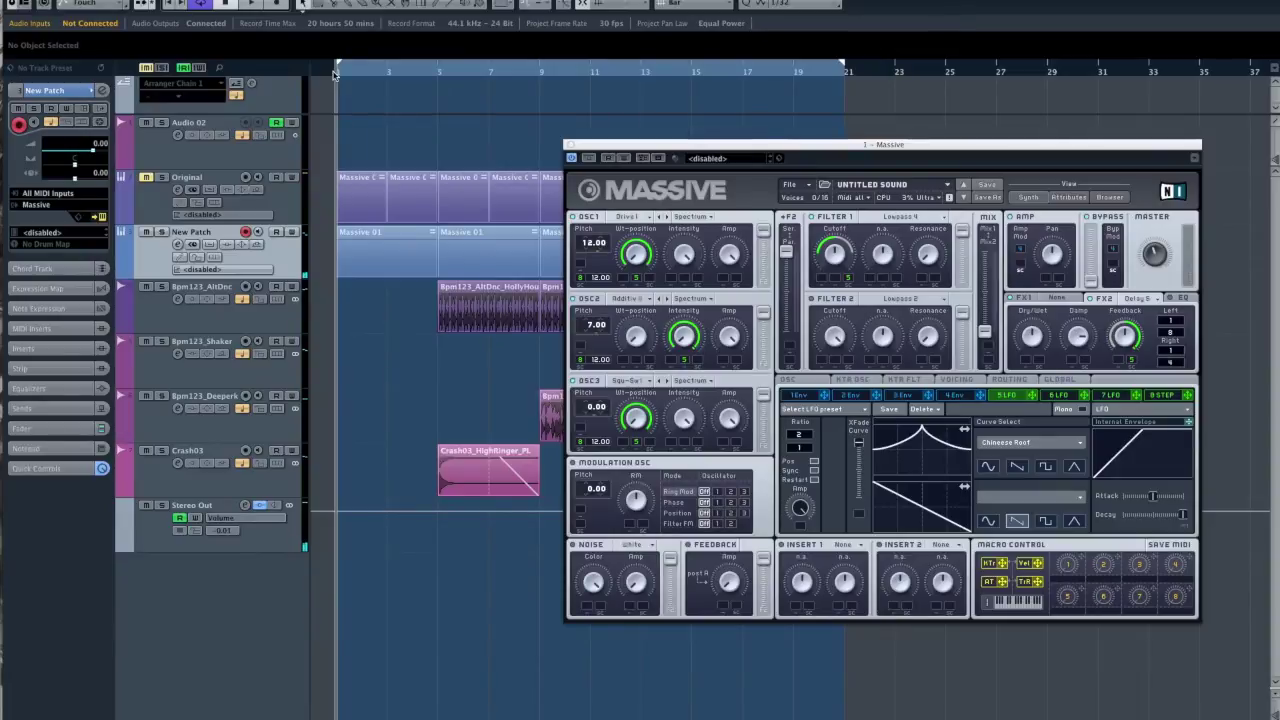
pyautogui.press('space')
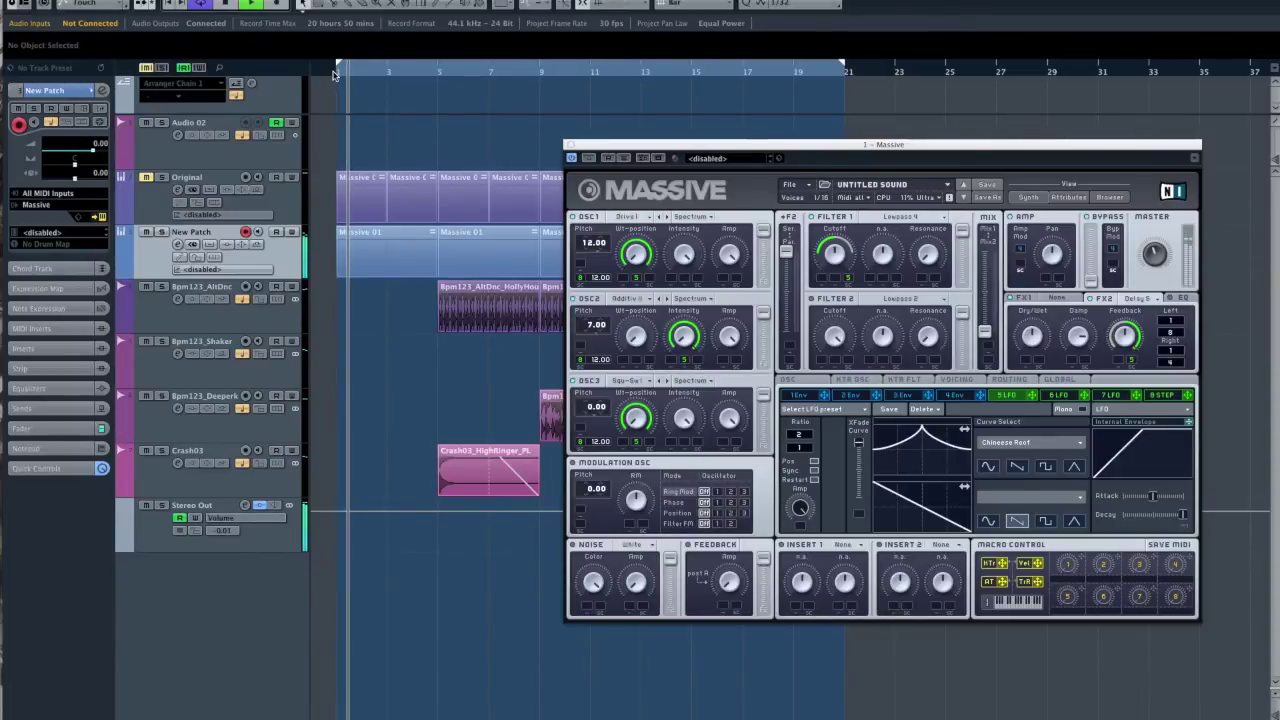